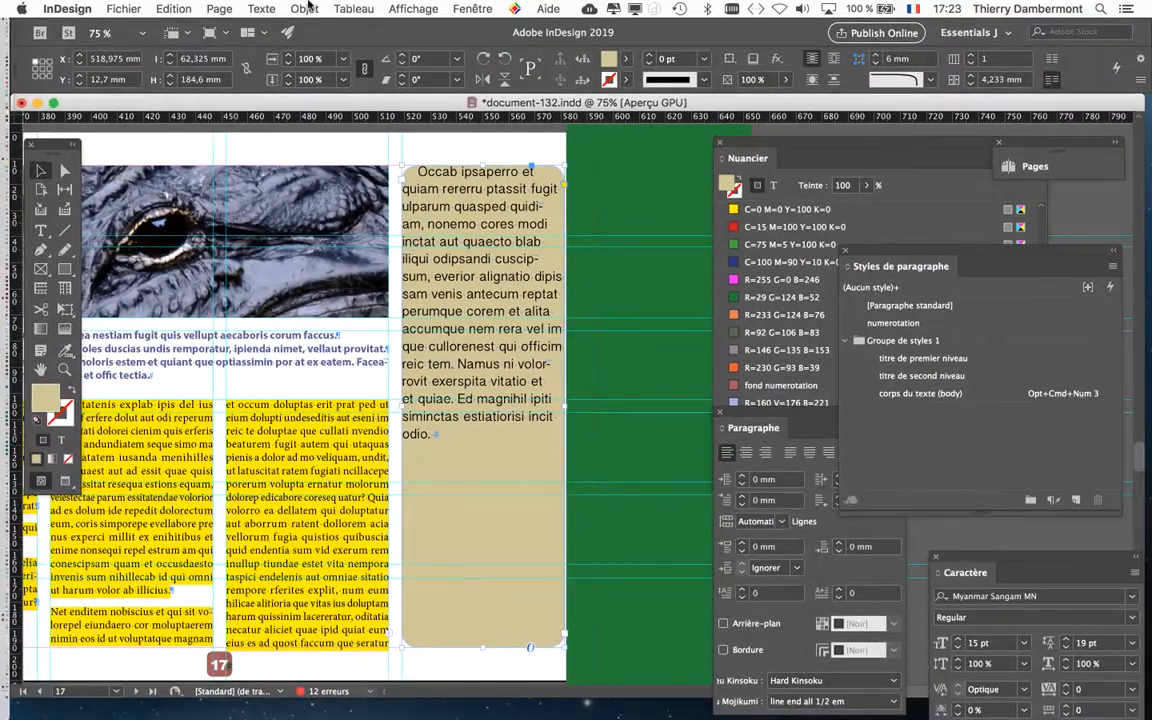
# Open the text frame options for the selected beige sidebar frame and move the dialog clear of its text
pyautogui.click(304, 9)
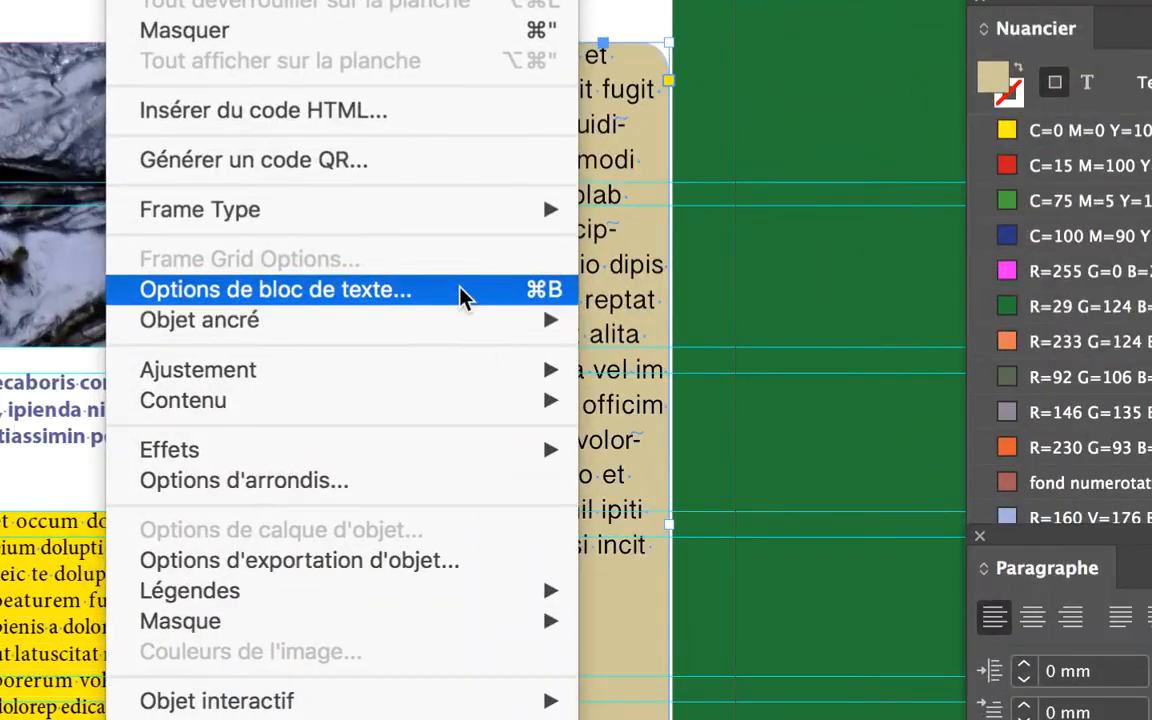
pyautogui.click(461, 289)
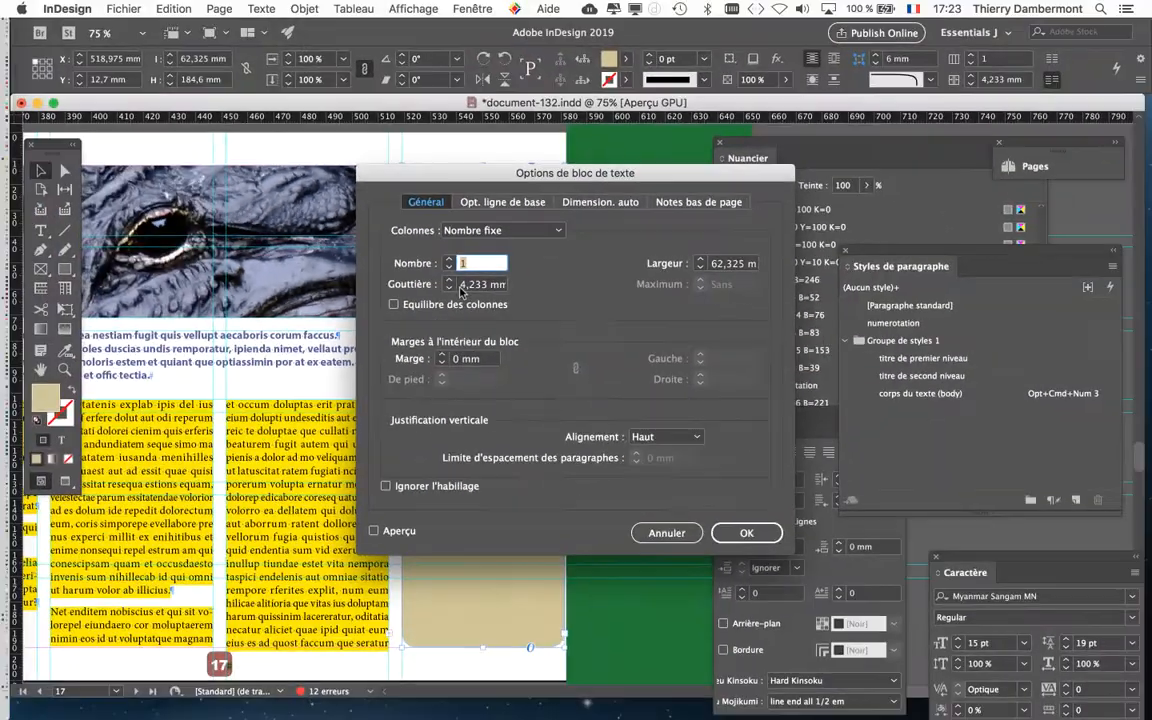
pyautogui.moveTo(515, 172); pyautogui.dragTo(783, 111)
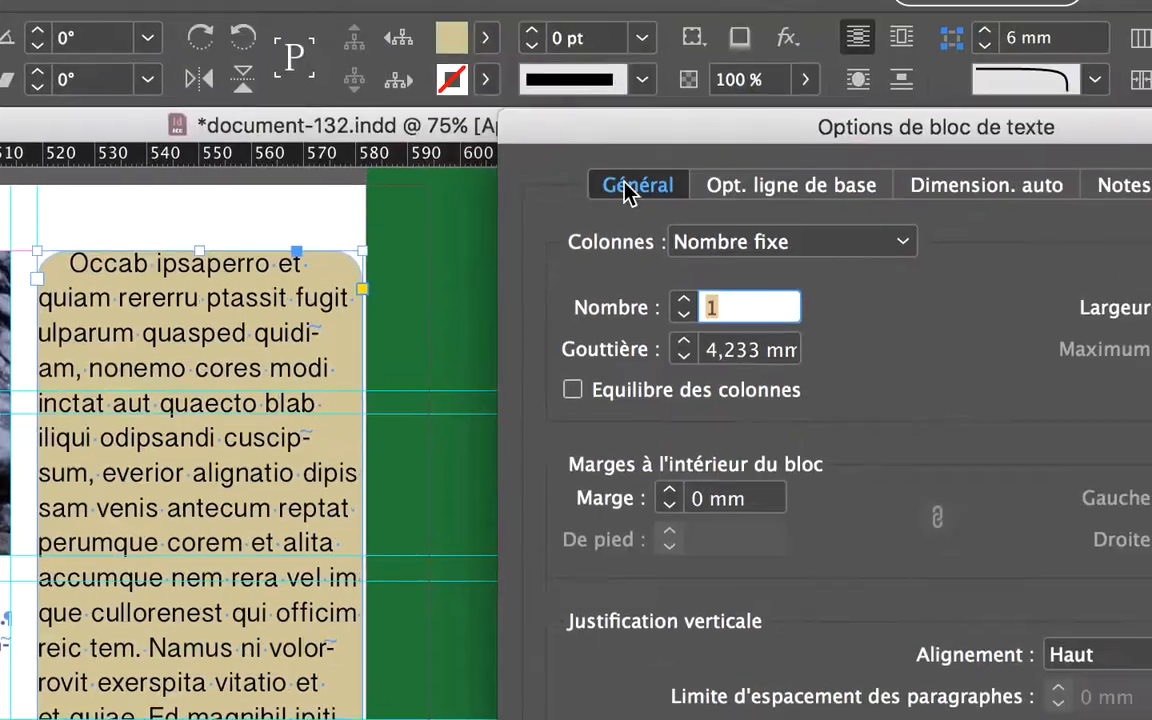
pyautogui.moveTo(711, 130); pyautogui.dragTo(620, 170)
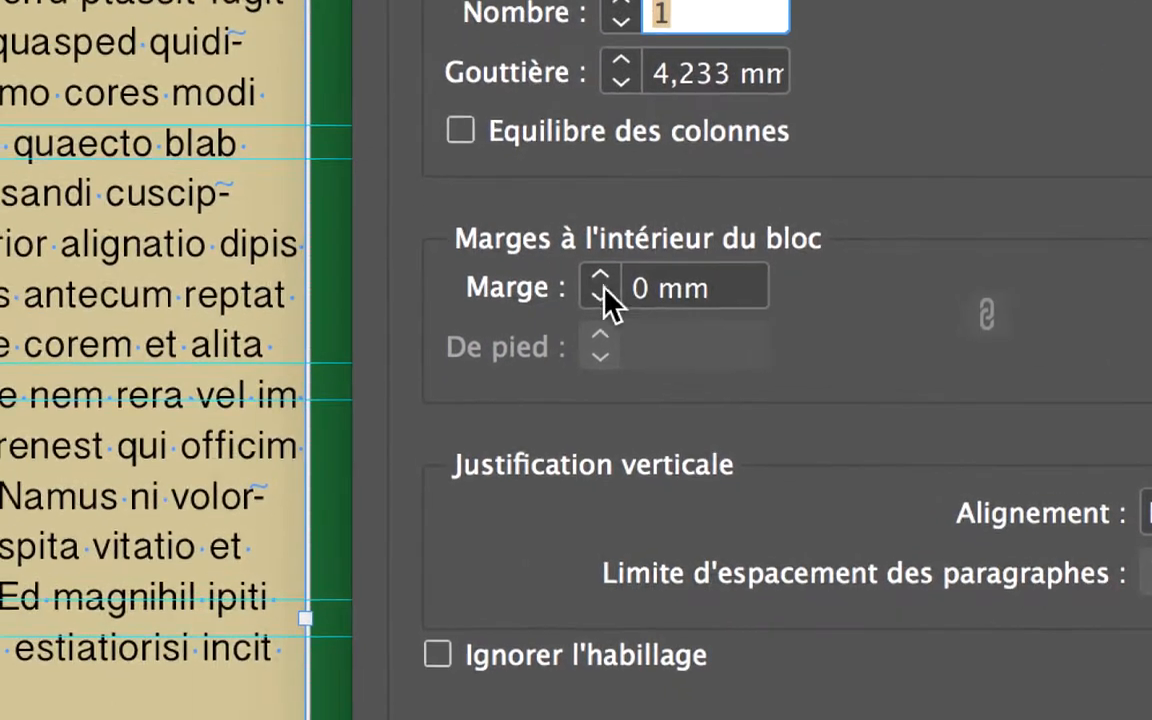
# Set the beige text frame's inner margin to 6 mm on all sides with the preview turned on
pyautogui.click(512, 247)
pyautogui.click(512, 247)
pyautogui.click(512, 247)
pyautogui.click(604, 292)
pyautogui.click(604, 292)
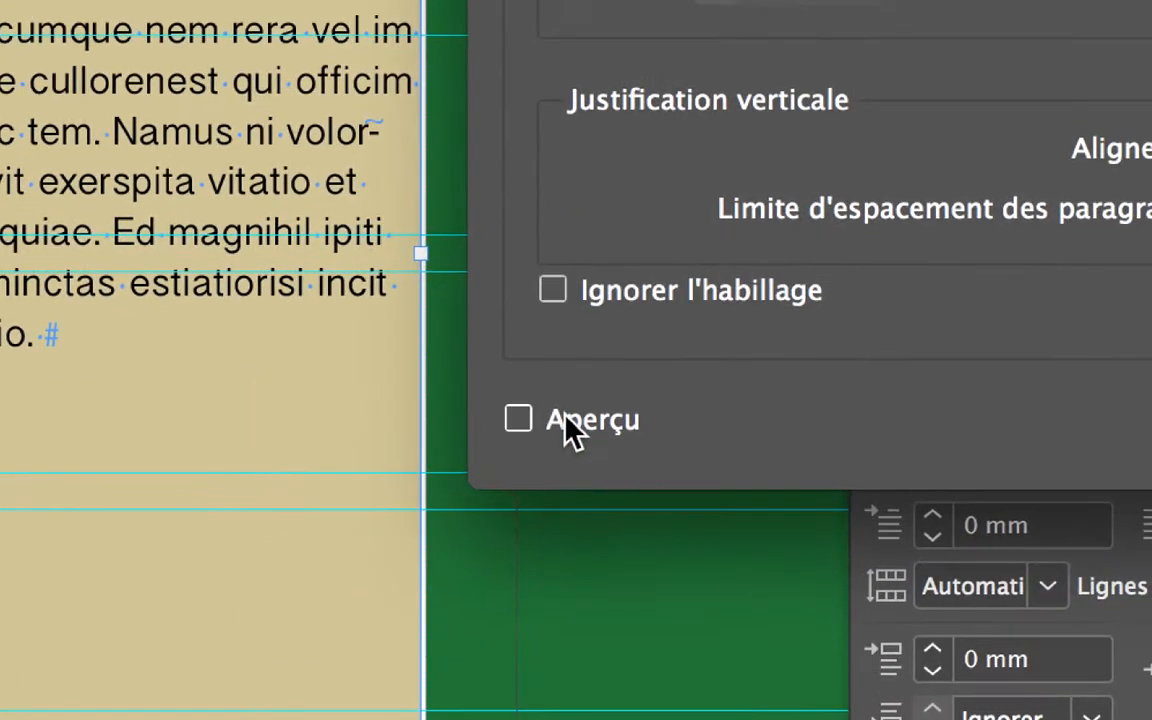
pyautogui.click(565, 422)
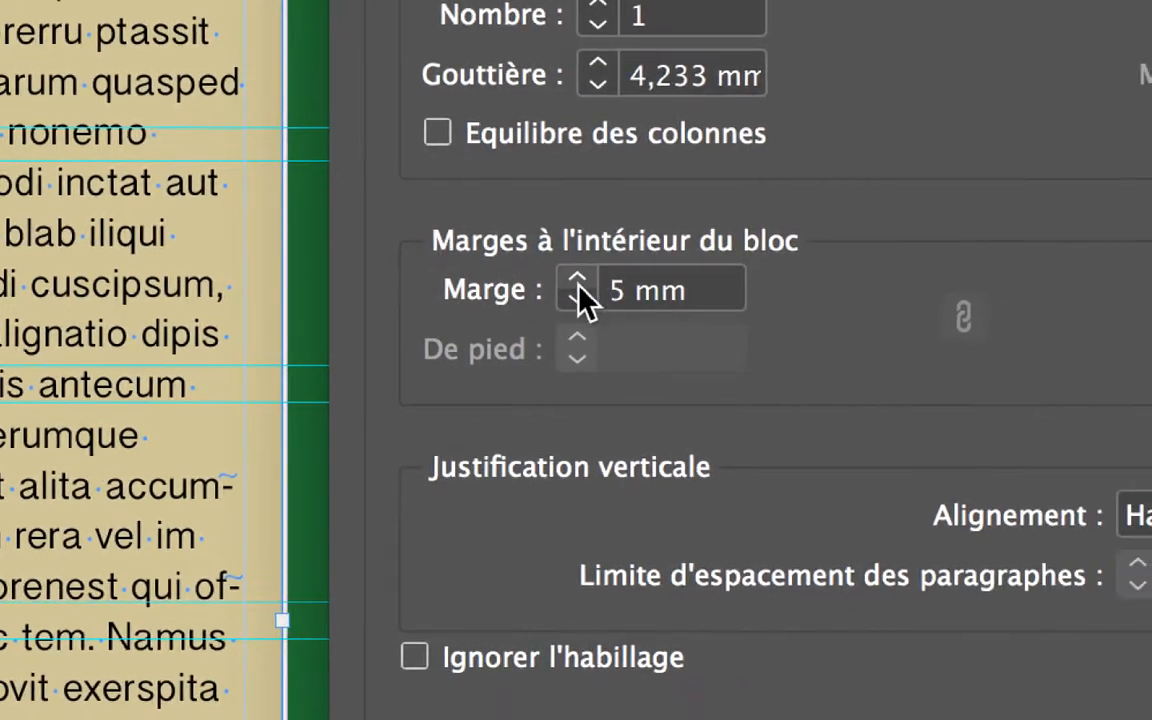
pyautogui.click(690, 306)
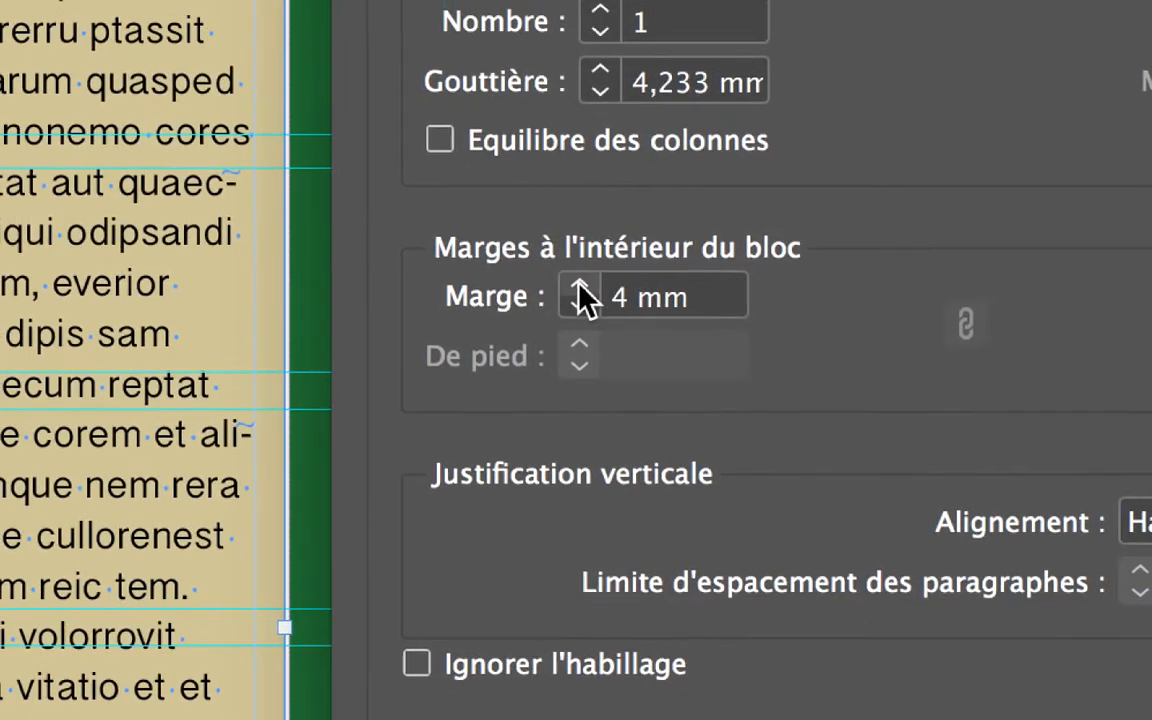
pyautogui.click(577, 274)
pyautogui.click(577, 274)
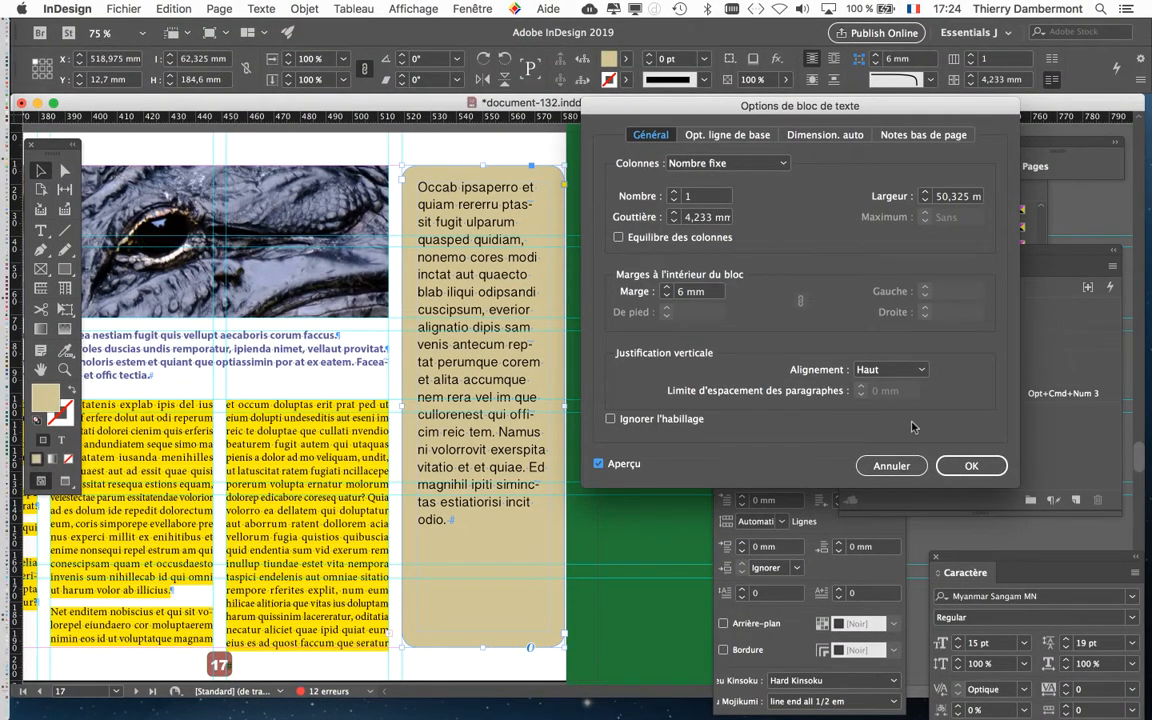
# Set the frame's vertical justification alignment to Centrer and apply the text frame options
pyautogui.moveTo(831, 107); pyautogui.dragTo(889, 105)
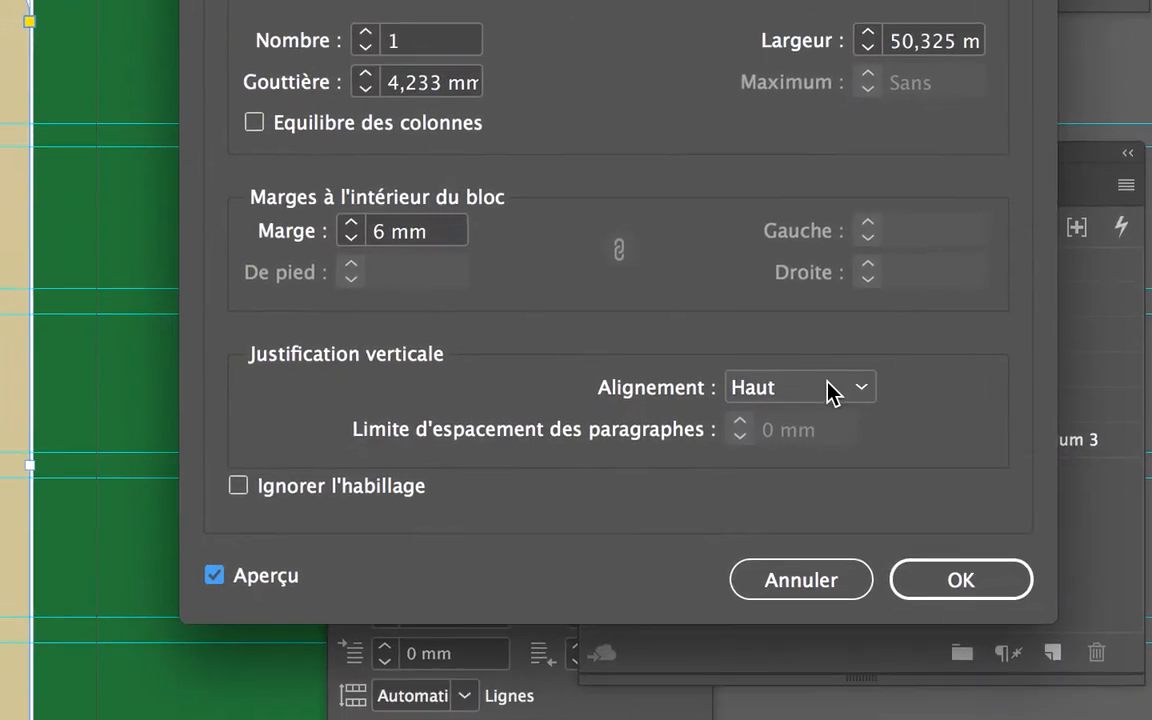
pyautogui.click(828, 388)
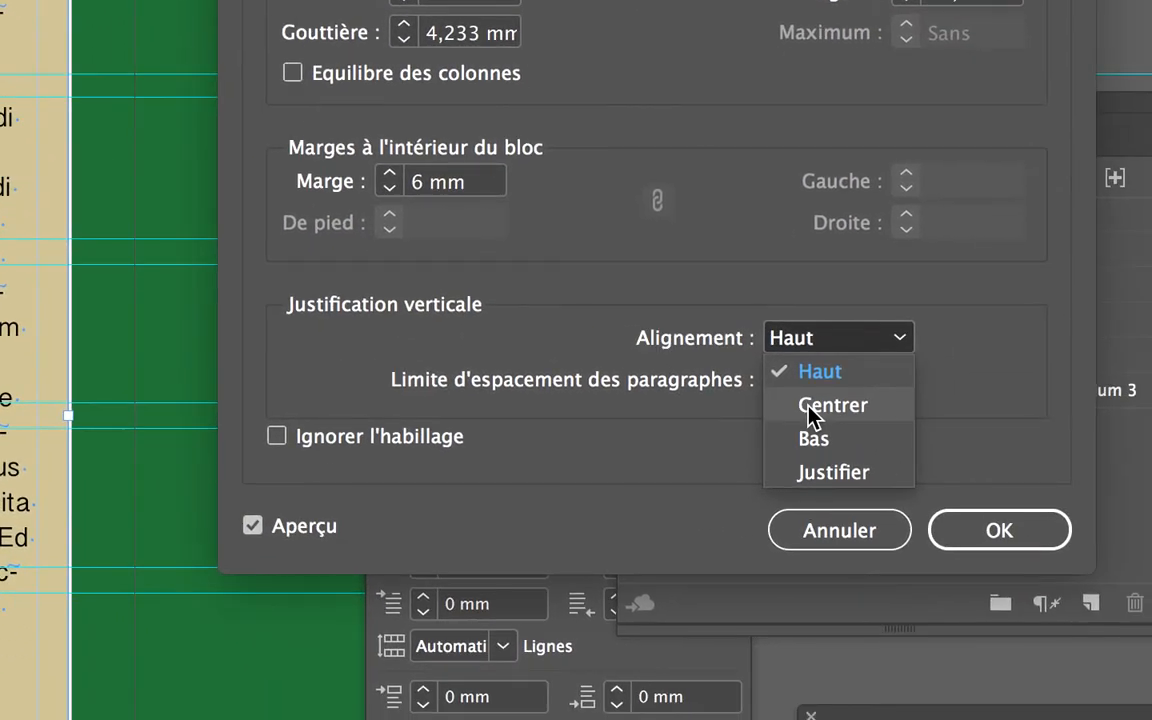
pyautogui.click(808, 408)
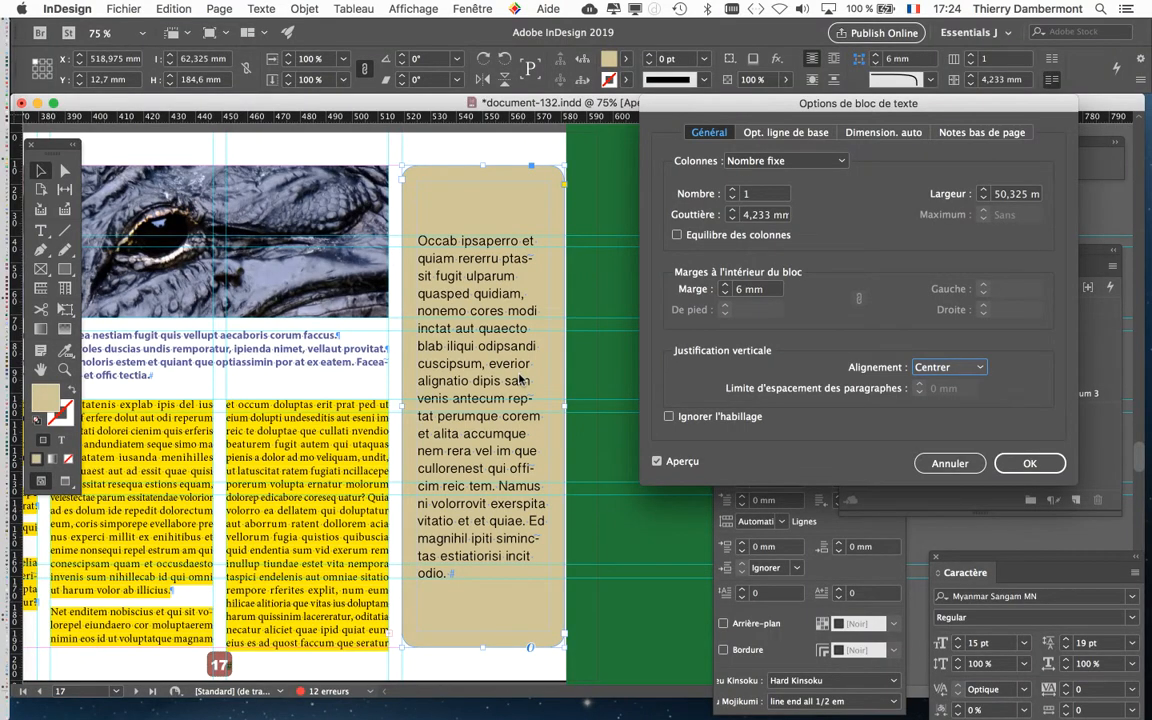
pyautogui.click(1026, 463)
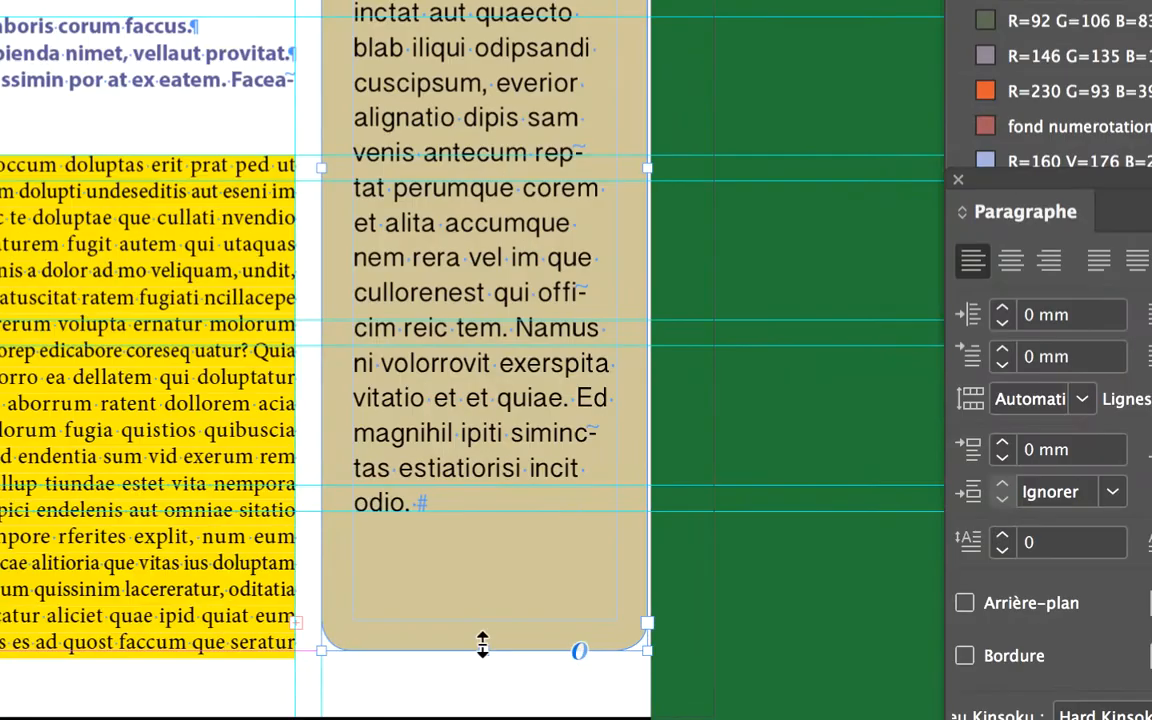
# Shorten the beige text frame from its lower edge to a height of about 153 mm
pyautogui.moveTo(480, 646); pyautogui.dragTo(477, 562)
pyautogui.moveTo(481, 612); pyautogui.dragTo(486, 575)
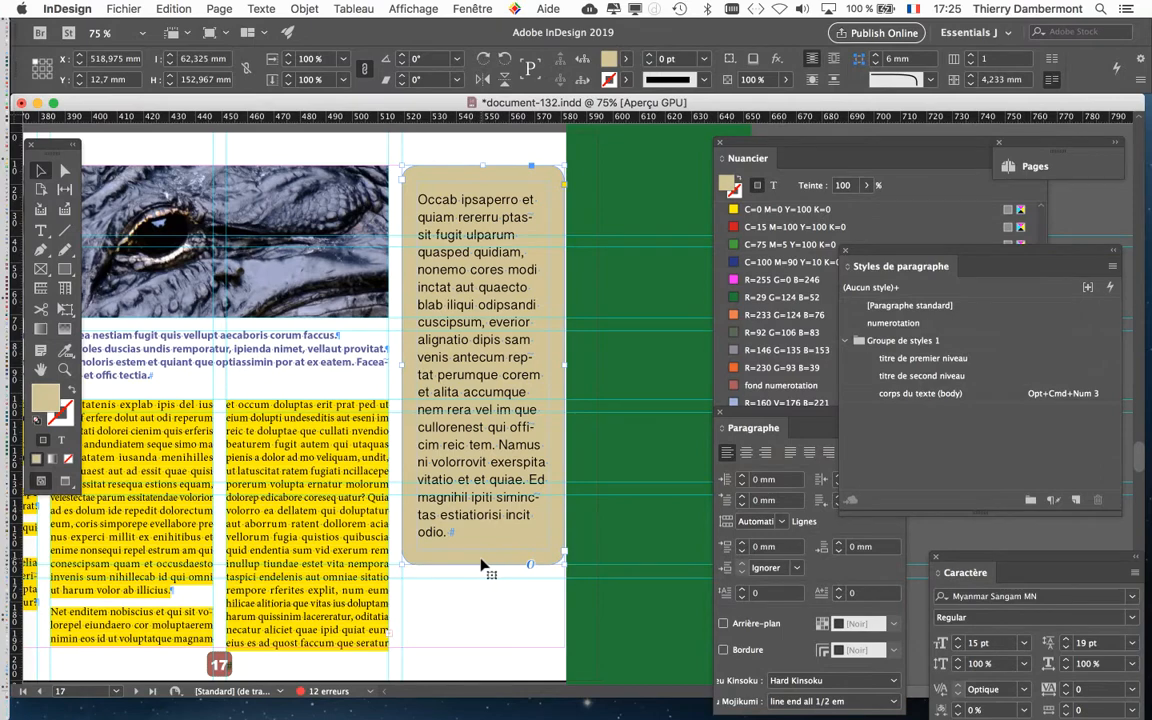
pyautogui.moveTo(481, 565)
pyautogui.mouseDown()
pyautogui.moveTo(481, 549)
pyautogui.moveTo(480, 589)
pyautogui.mouseUp()
# Display the document's layers and hide the "bandeaux de navigation" layer containing the green band beside the page
pyautogui.press('super+minus')
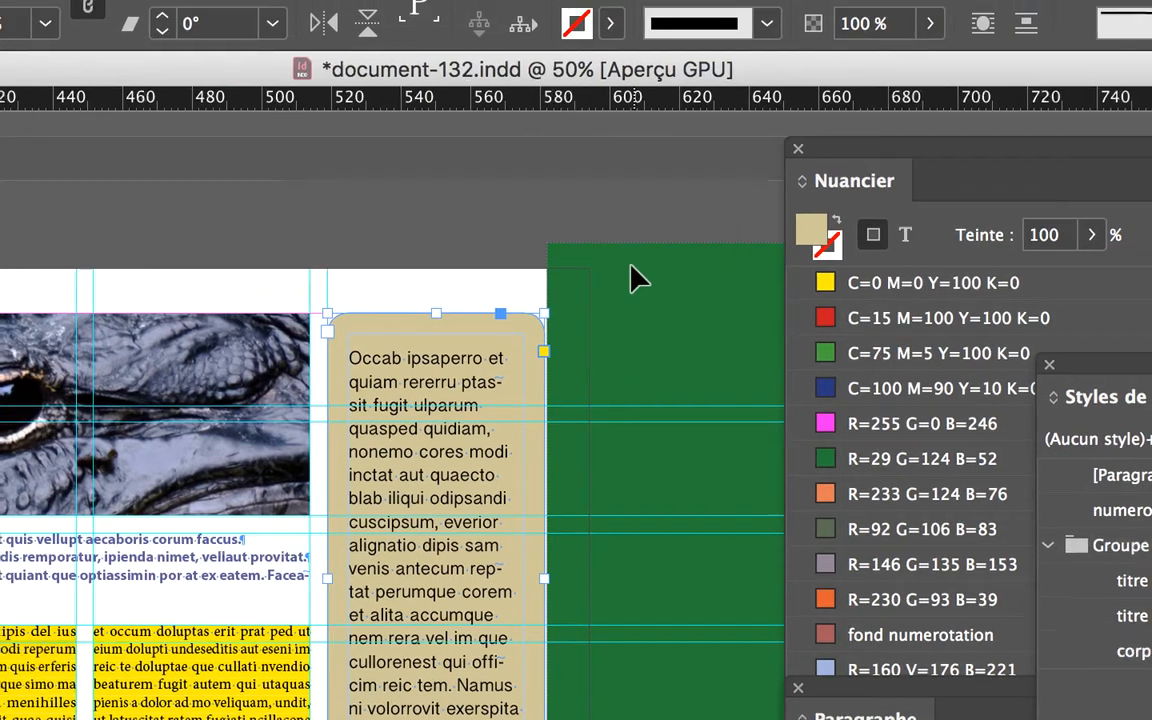
pyautogui.click(631, 246)
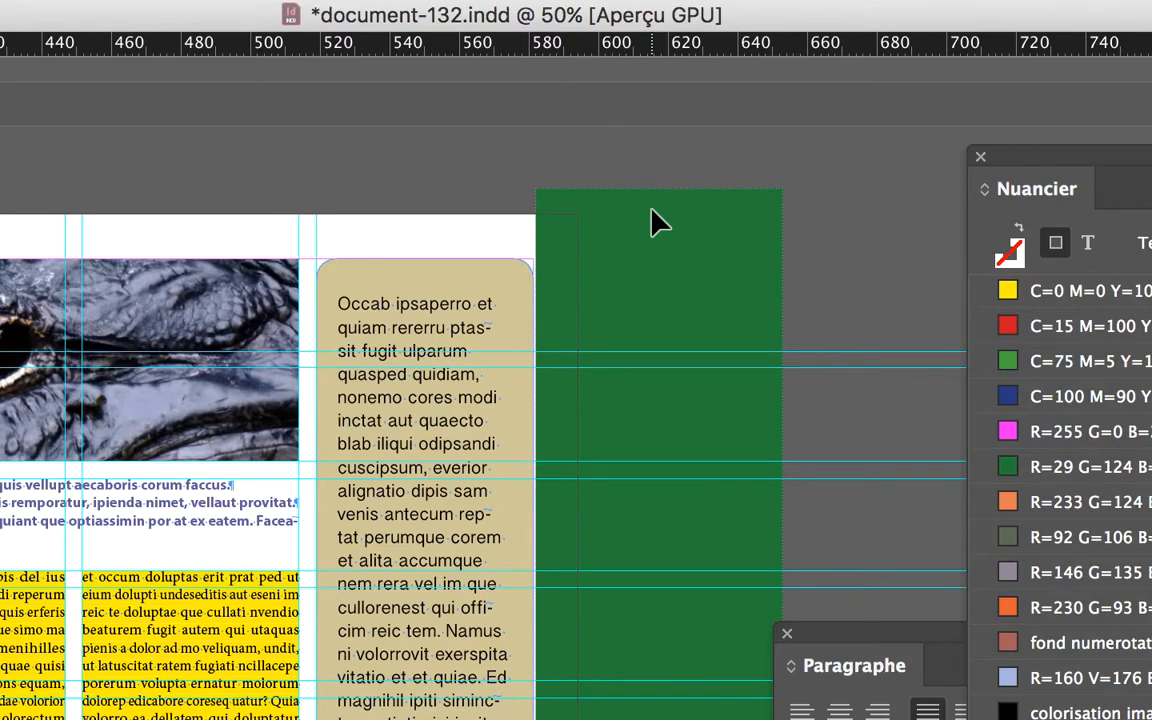
pyautogui.rightClick(652, 212)
pyautogui.press('Escape')
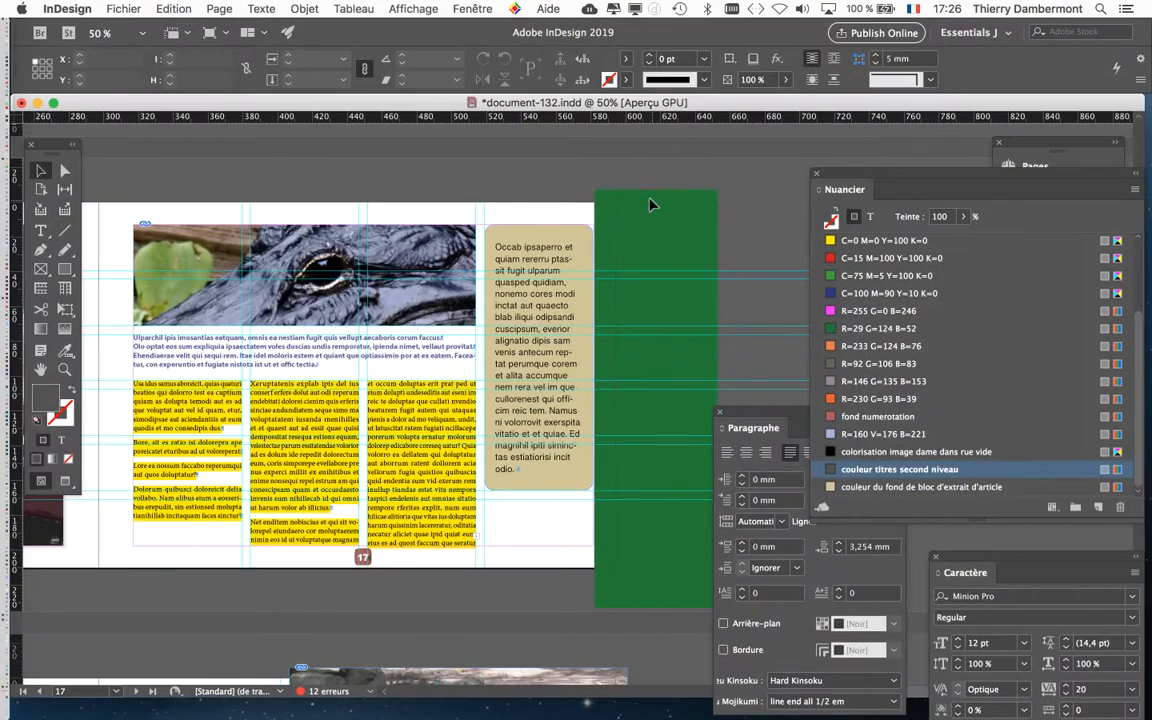
pyautogui.click(484, 7)
pyautogui.click(490, 109)
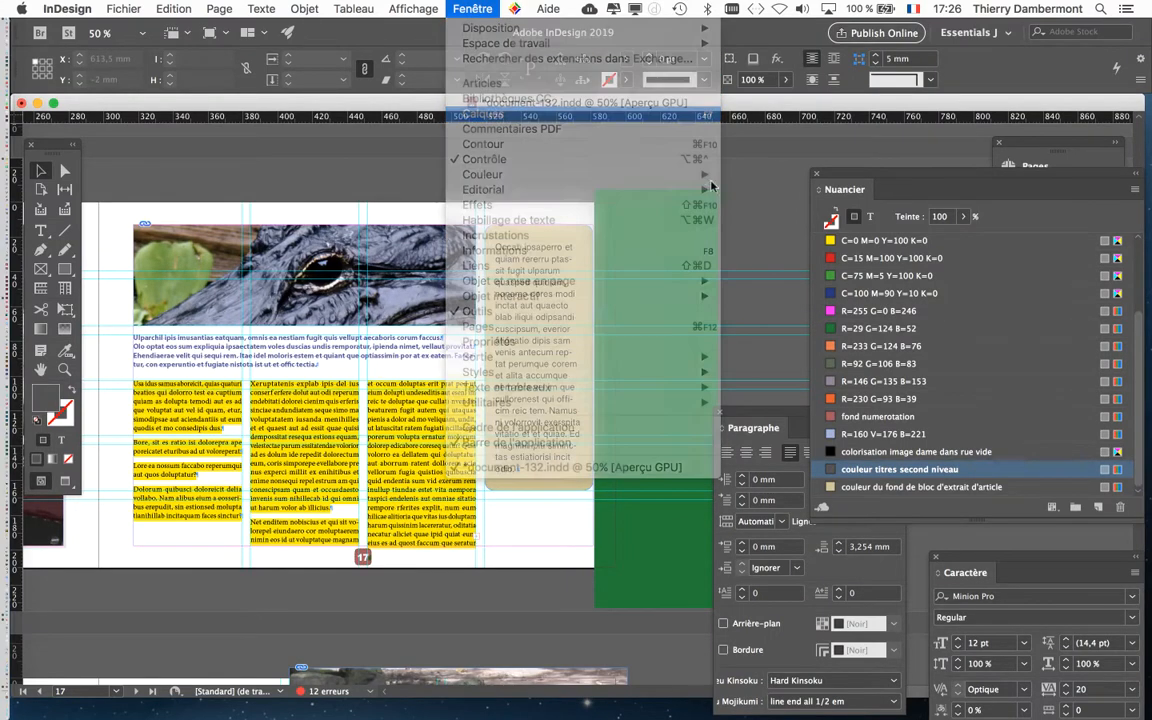
pyautogui.moveTo(852, 240); pyautogui.dragTo(797, 195)
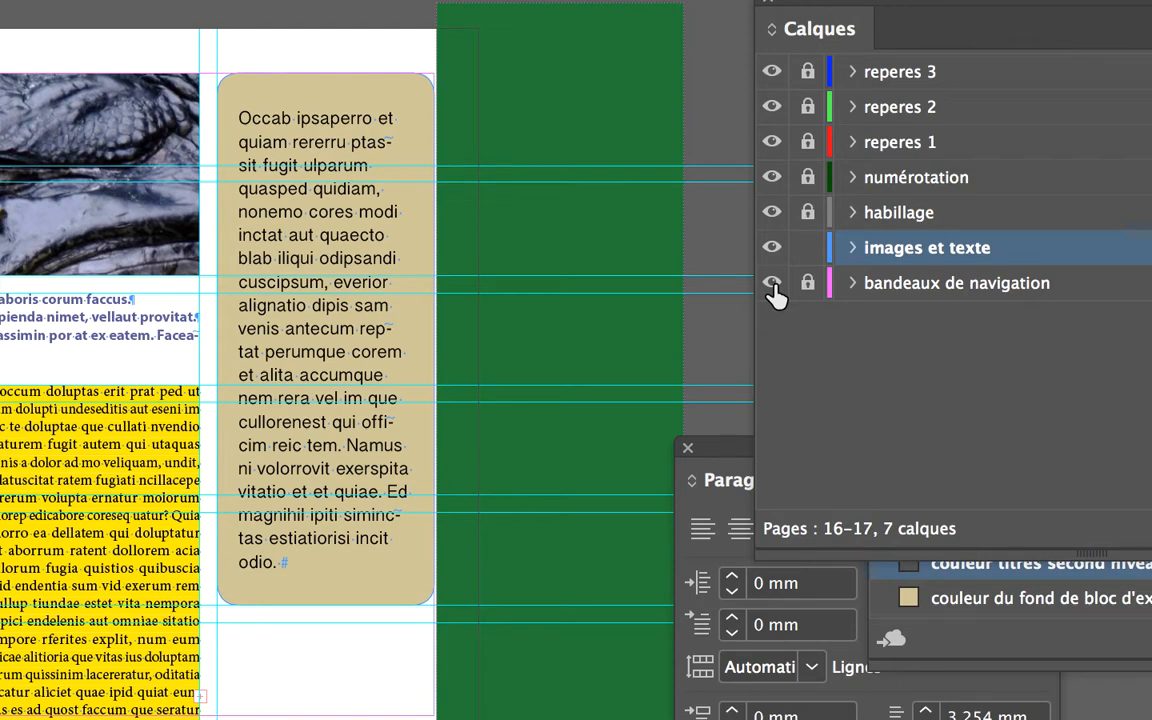
pyautogui.click(772, 285)
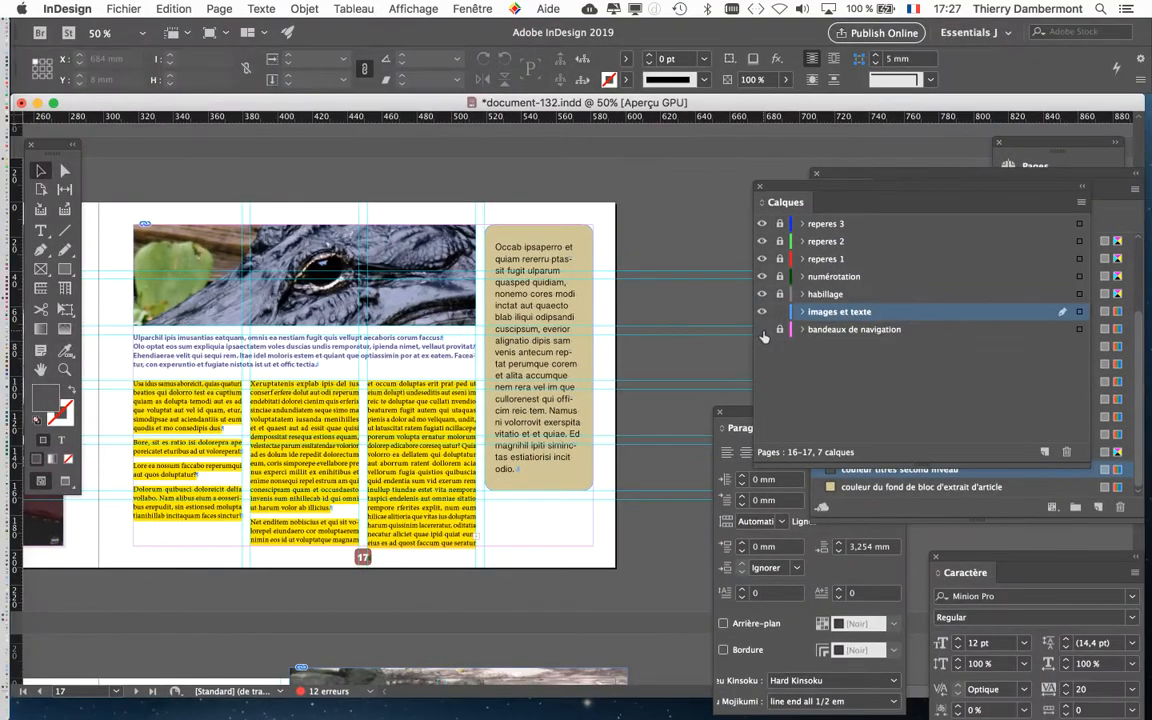
# Begin saving the document as a new copy and select the last digit of the file name document-132 for replacement
pyautogui.click(538, 262)
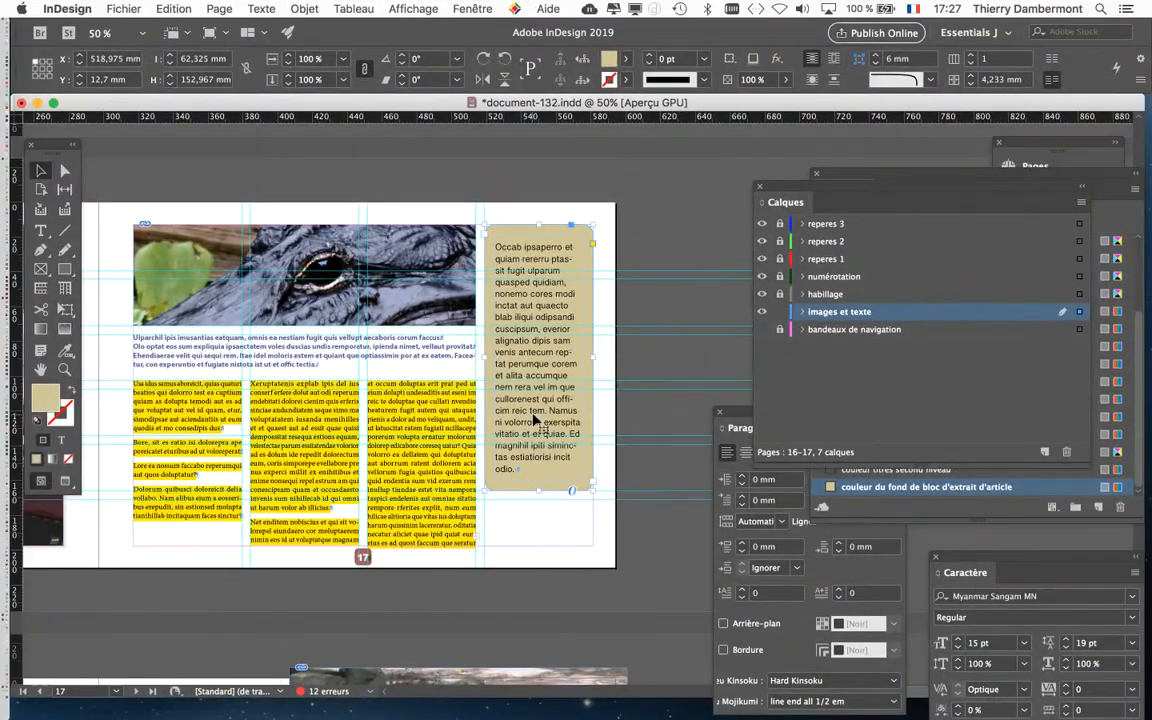
pyautogui.click(123, 8)
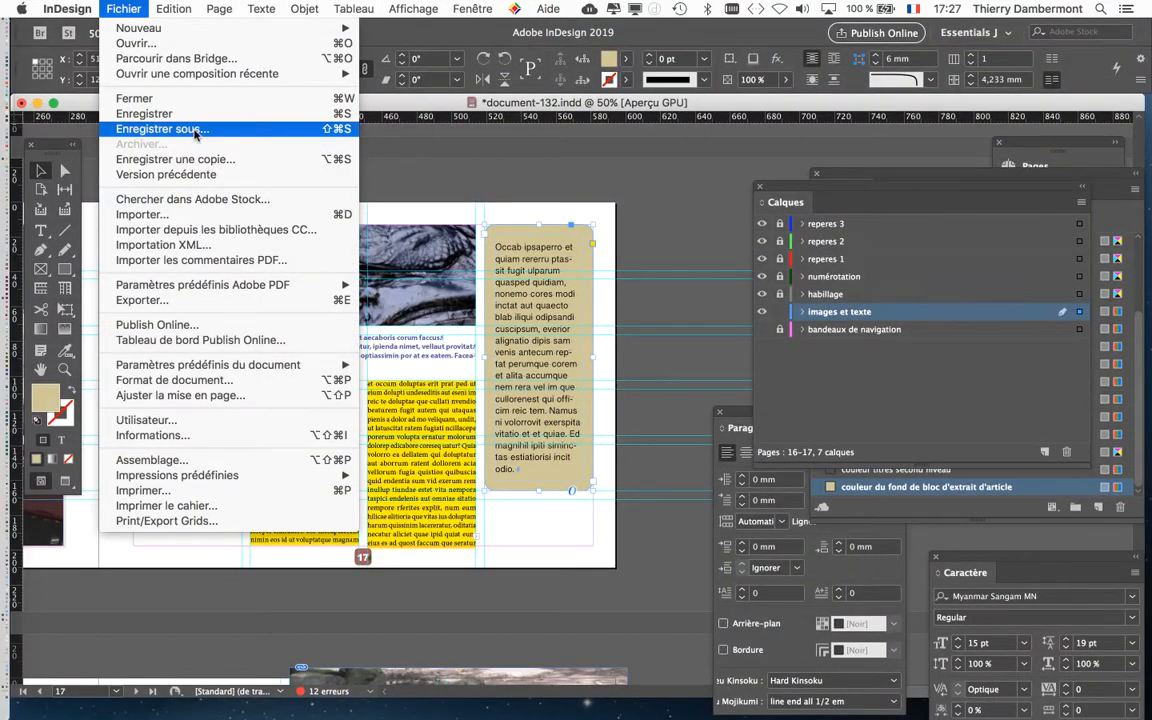
pyautogui.click(167, 123)
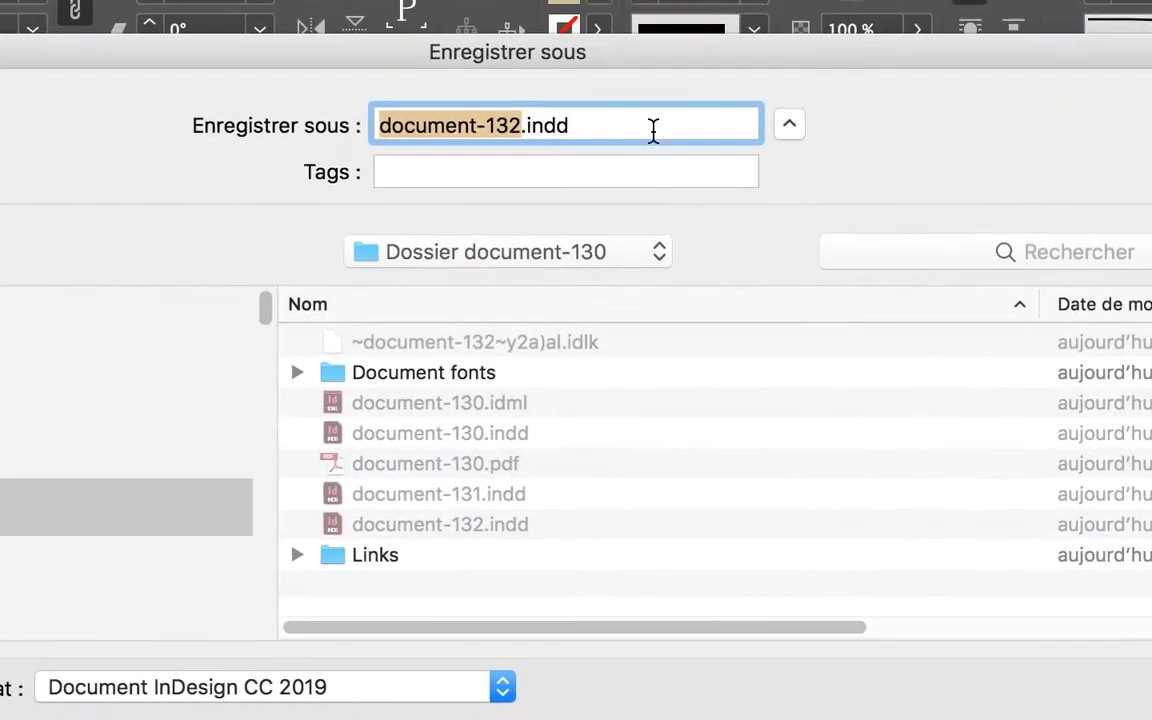
pyautogui.click(621, 126)
pyautogui.moveTo(567, 131); pyautogui.dragTo(556, 131)
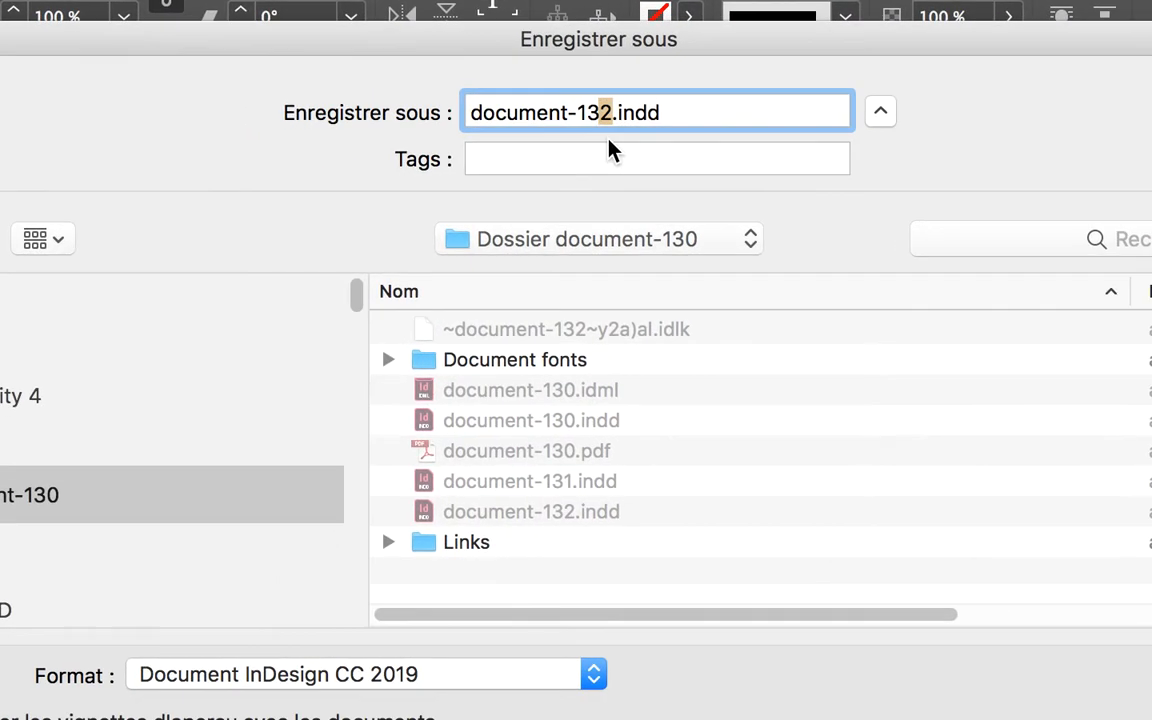